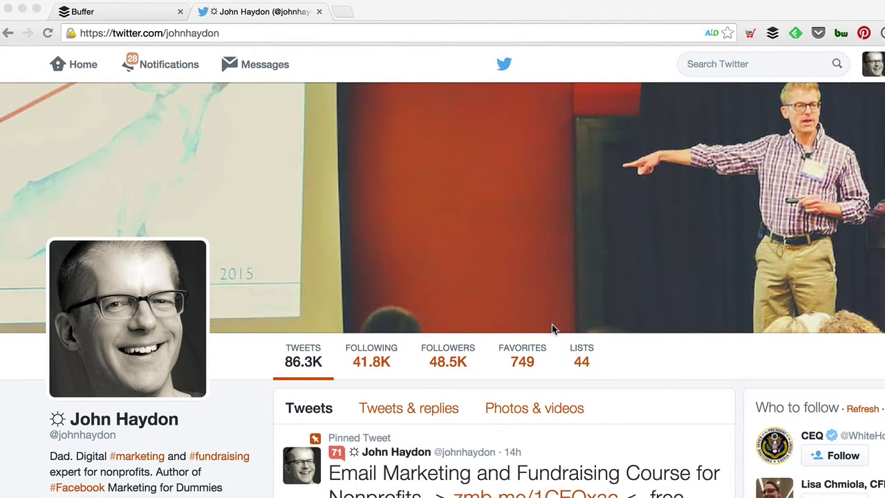
Step: Focus the browser window and scroll down the Twitter profile page
{"action": "left_click", "coordinate": [552, 329]}
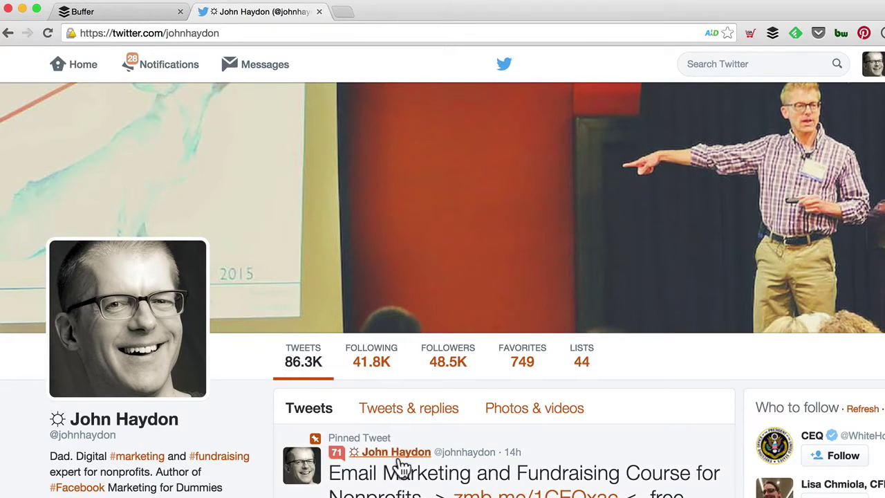
{"action": "scroll", "coordinate": [362, 411], "scroll_direction": "down", "scroll_amount": 5}
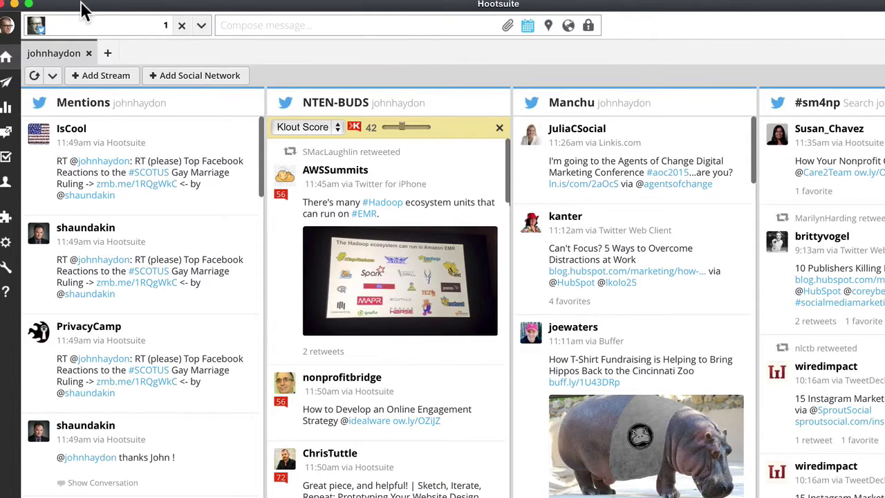
{"action": "left_click", "coordinate": [82, 21]}
{"action": "left_click", "coordinate": [81, 9]}
{"action": "mouse_move", "coordinate": [17, 103]}
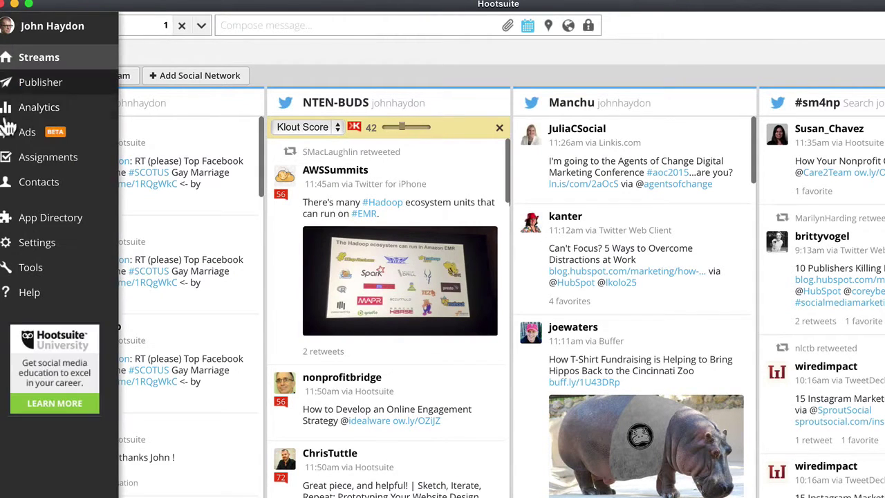
{"action": "left_click", "coordinate": [133, 20]}
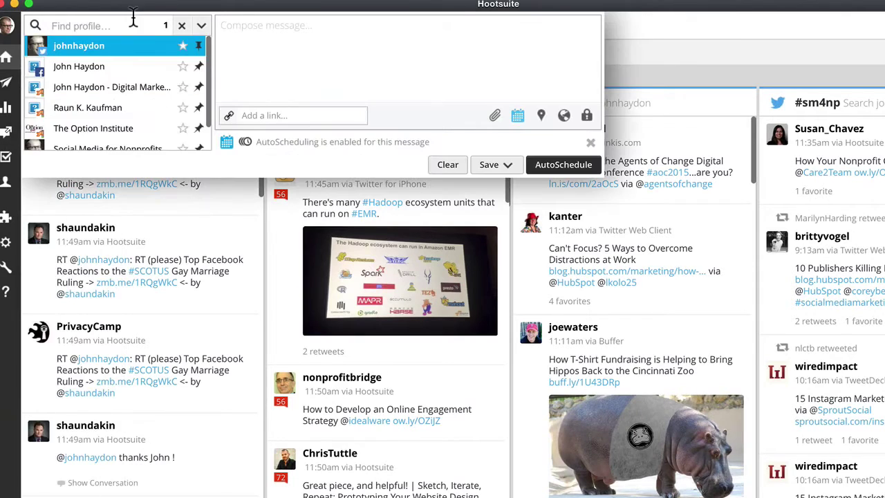
{"action": "left_click", "coordinate": [237, 24]}
{"action": "left_click", "coordinate": [634, 25]}
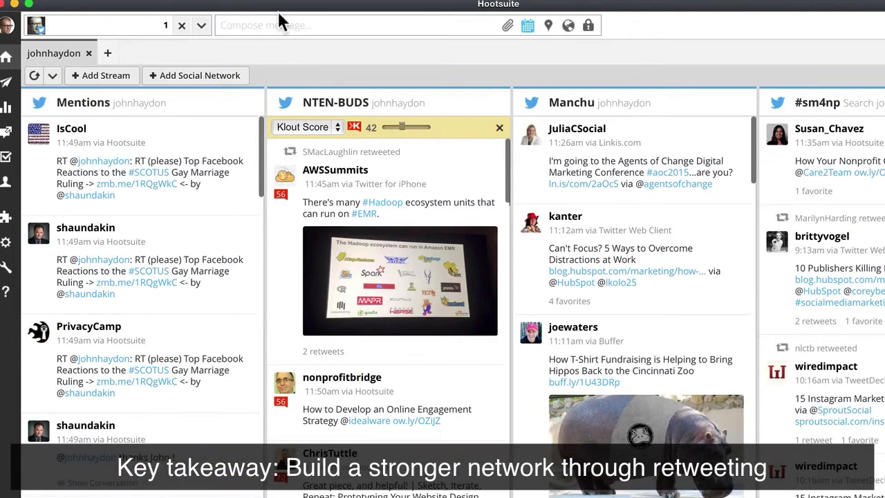
{"action": "left_click", "coordinate": [278, 25]}
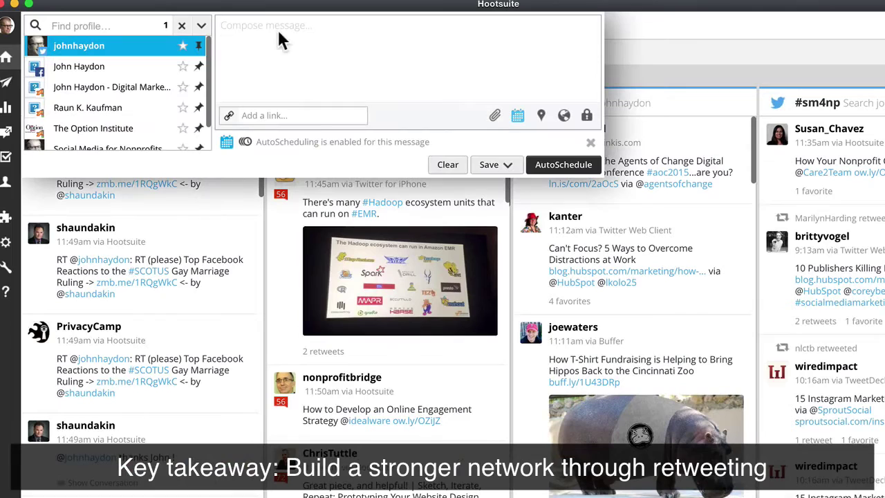
{"action": "left_click", "coordinate": [614, 14]}
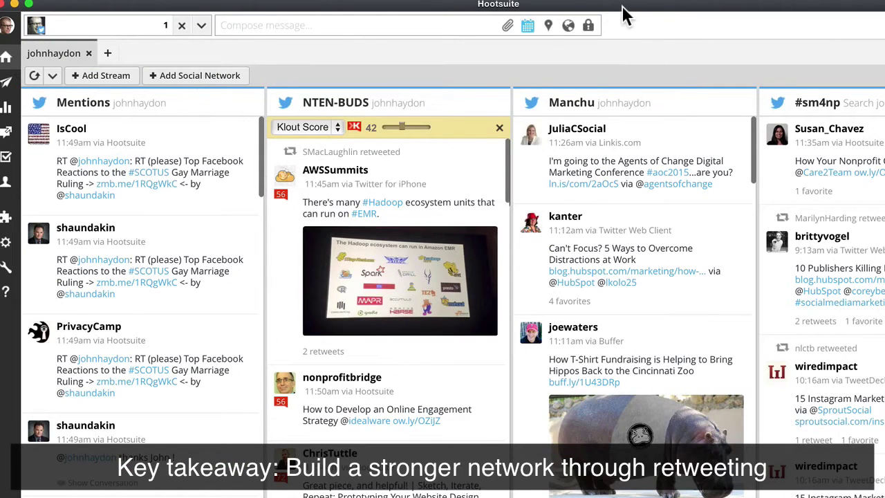
{"action": "mouse_move", "coordinate": [355, 181]}
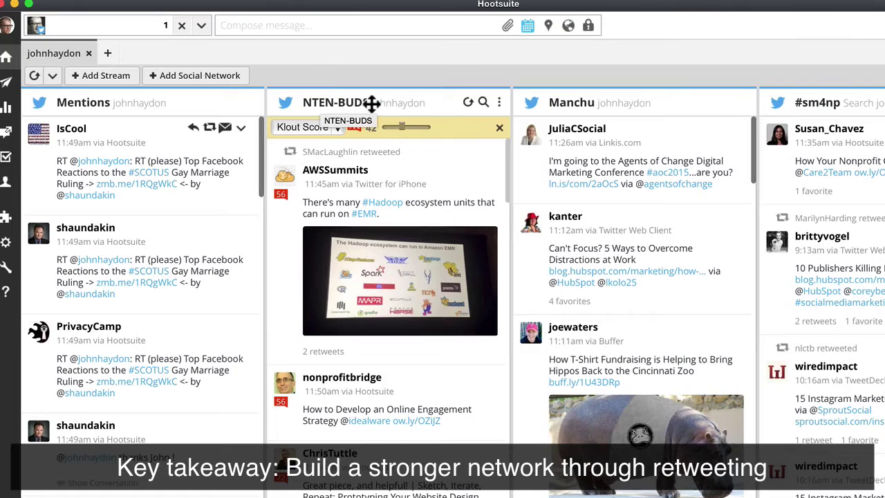
{"action": "scroll", "coordinate": [424, 302], "scroll_direction": "down", "scroll_amount": 3}
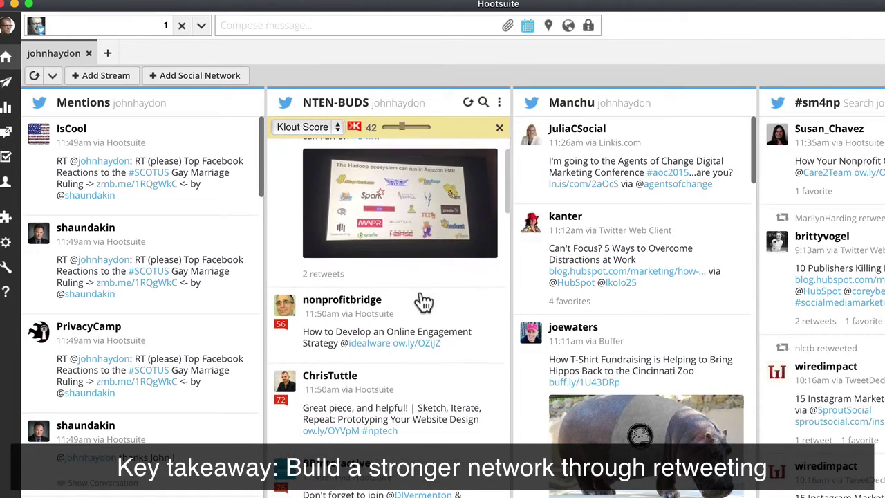
{"action": "scroll", "coordinate": [391, 304], "scroll_direction": "down", "scroll_amount": 5}
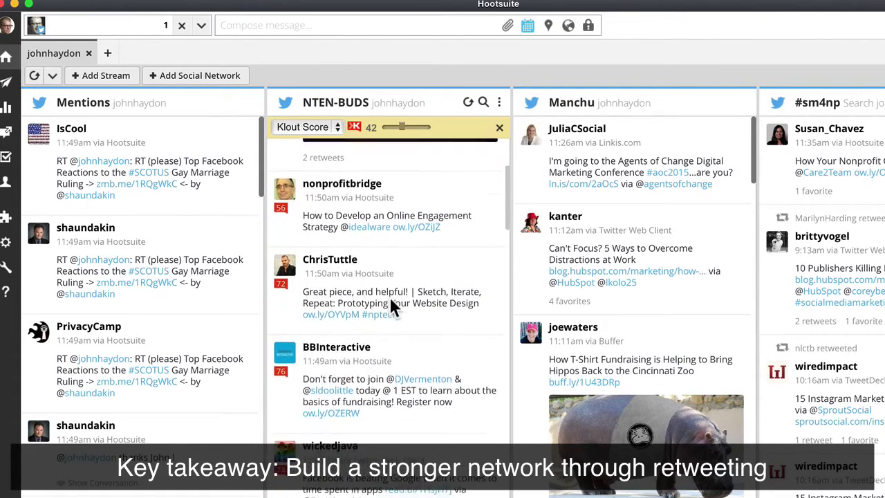
{"action": "scroll", "coordinate": [391, 299], "scroll_direction": "down", "scroll_amount": 5}
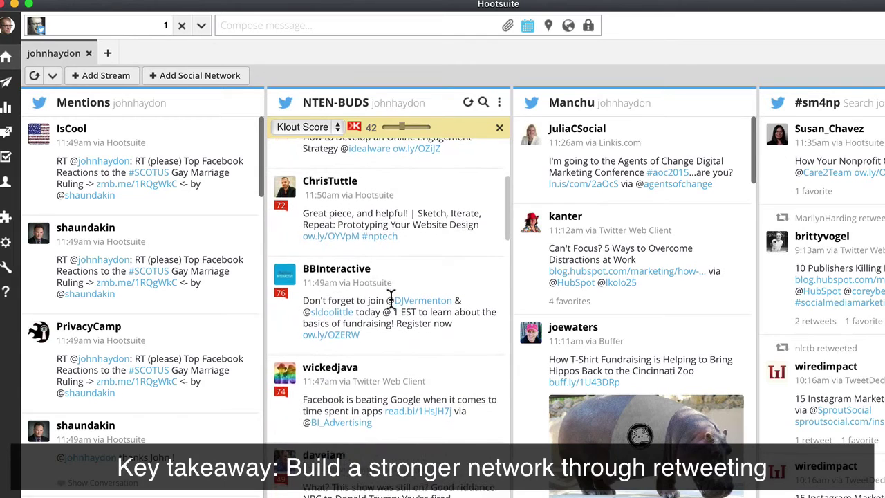
{"action": "scroll", "coordinate": [390, 299], "scroll_direction": "up", "scroll_amount": 10}
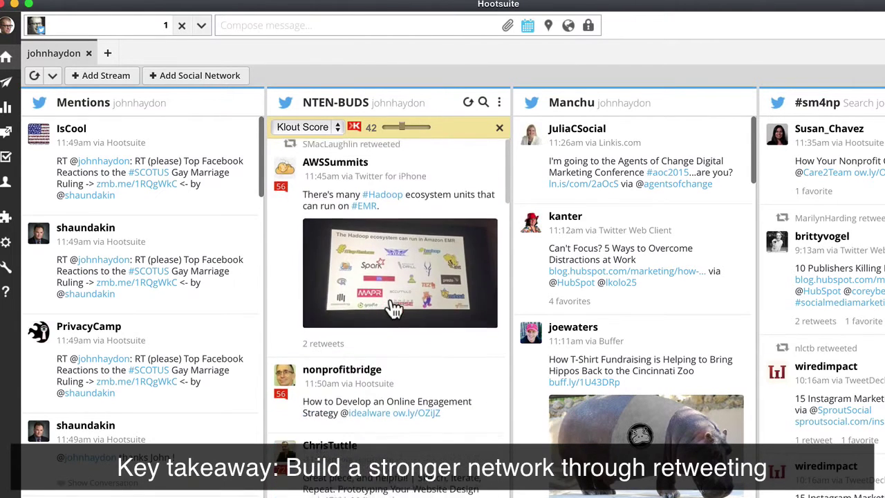
{"action": "scroll", "coordinate": [391, 307], "scroll_direction": "down", "scroll_amount": 3}
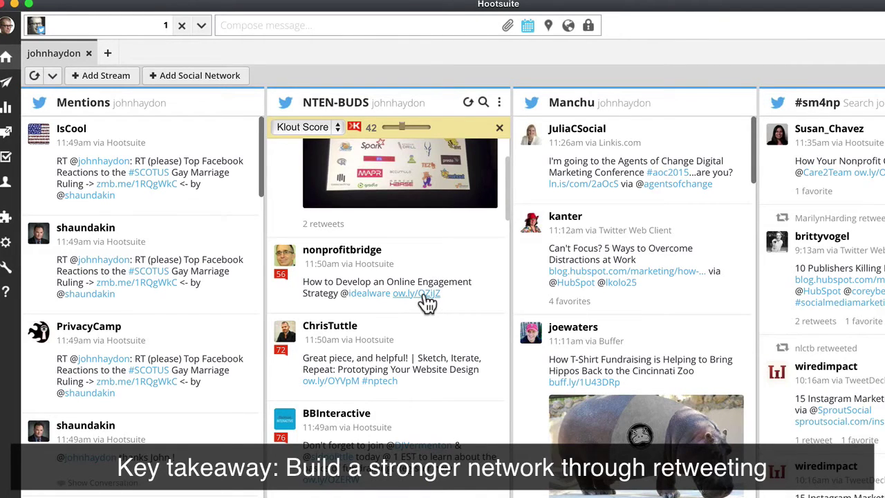
Step: AutoSchedule a retweet of nonprofitbridge's 'How to Develop an Online Engagement Strategy' tweet
{"action": "left_click", "coordinate": [456, 275]}
{"action": "mouse_move", "coordinate": [408, 262]}
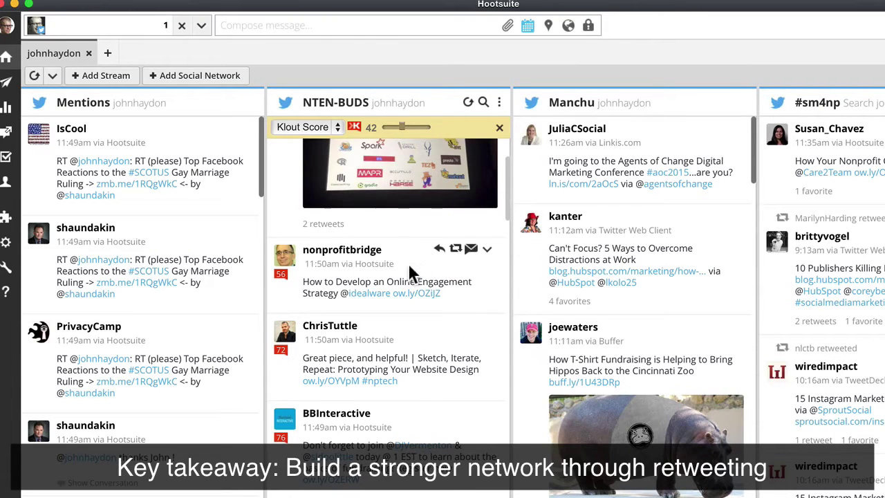
{"action": "left_click", "coordinate": [456, 250]}
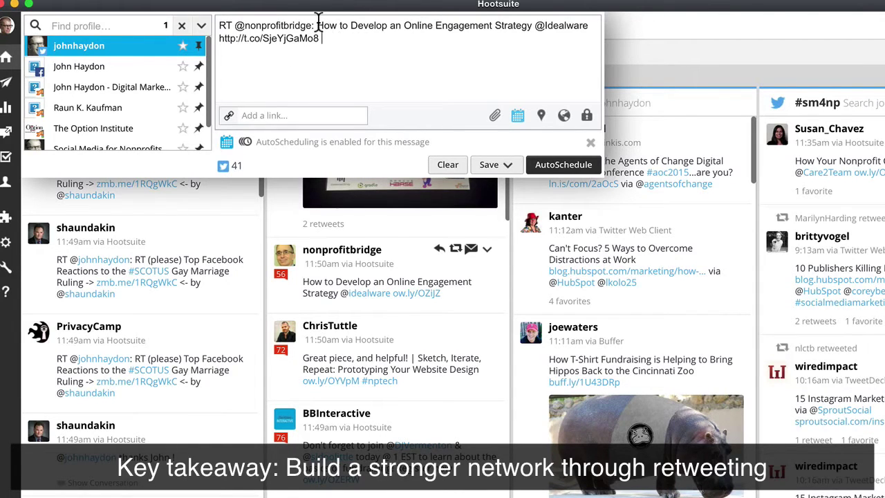
{"action": "left_click", "coordinate": [554, 171]}
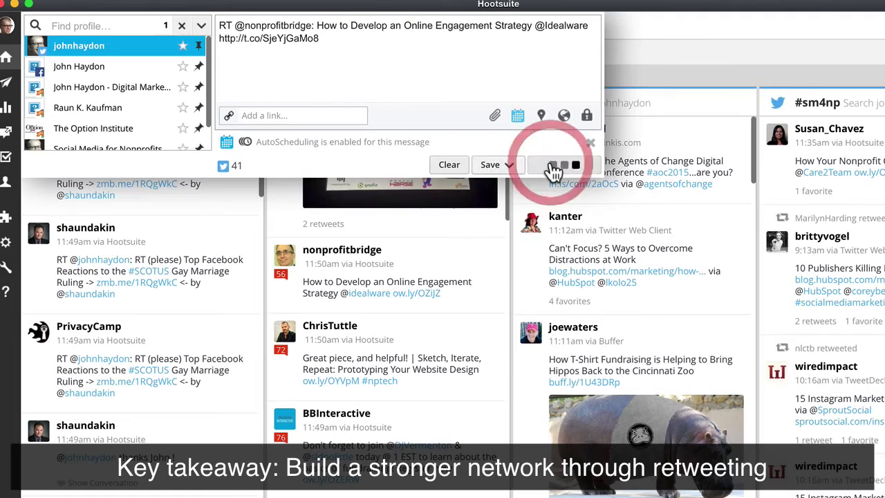
{"action": "scroll", "coordinate": [446, 373], "scroll_direction": "down", "scroll_amount": 5}
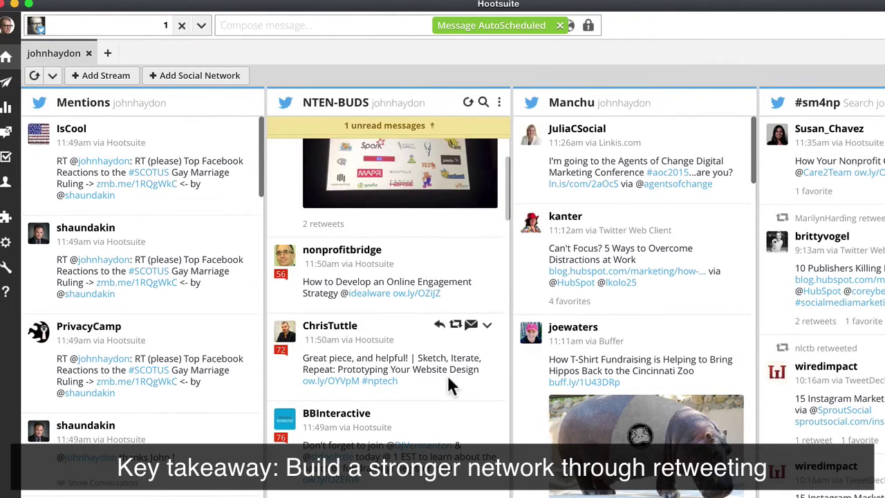
{"action": "scroll", "coordinate": [446, 372], "scroll_direction": "down", "scroll_amount": 2}
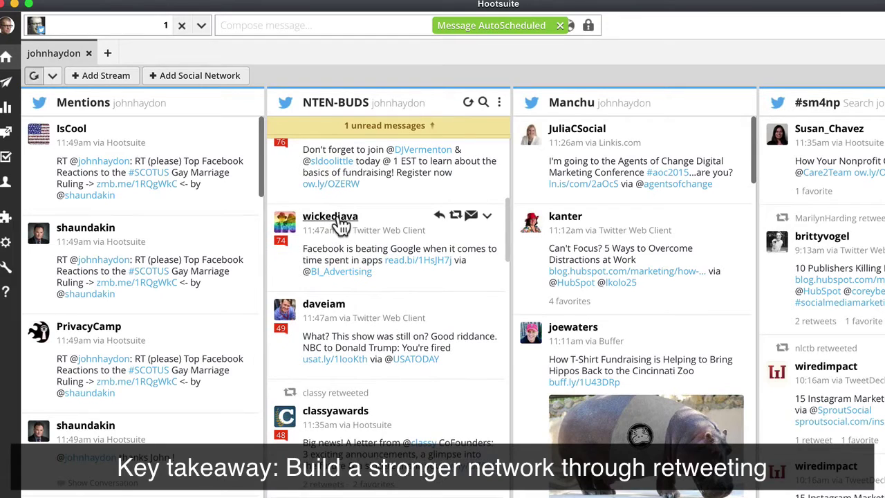
{"action": "left_click", "coordinate": [456, 219]}
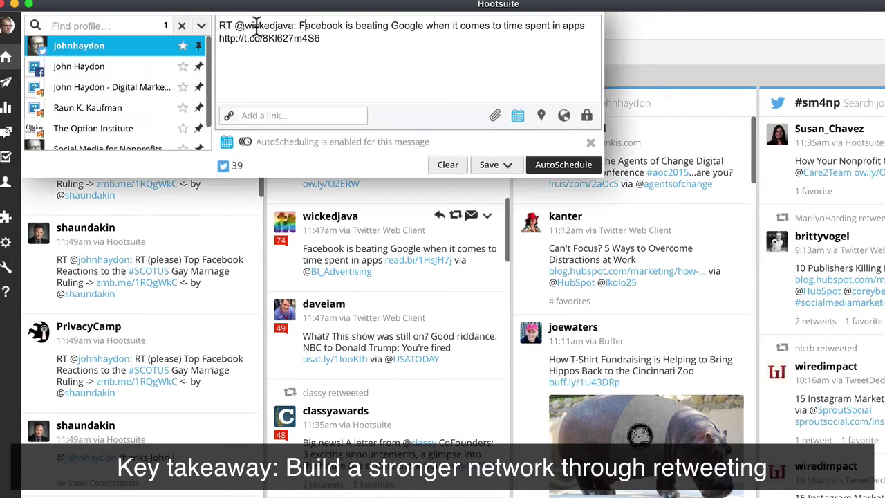
{"action": "left_click", "coordinate": [375, 51]}
{"action": "left_click", "coordinate": [558, 167]}
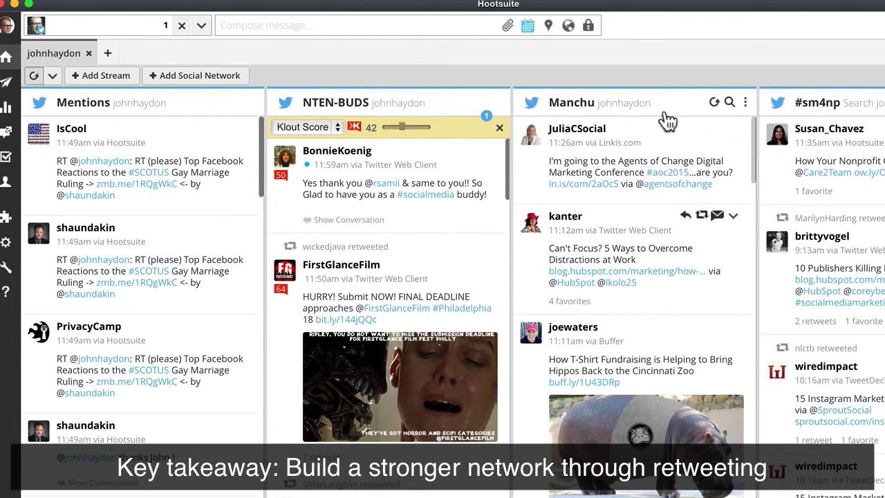
Step: Replace the NTEN-BUDS Klout Score filter with a keyword search for 'facebook'
{"action": "left_click", "coordinate": [499, 127]}
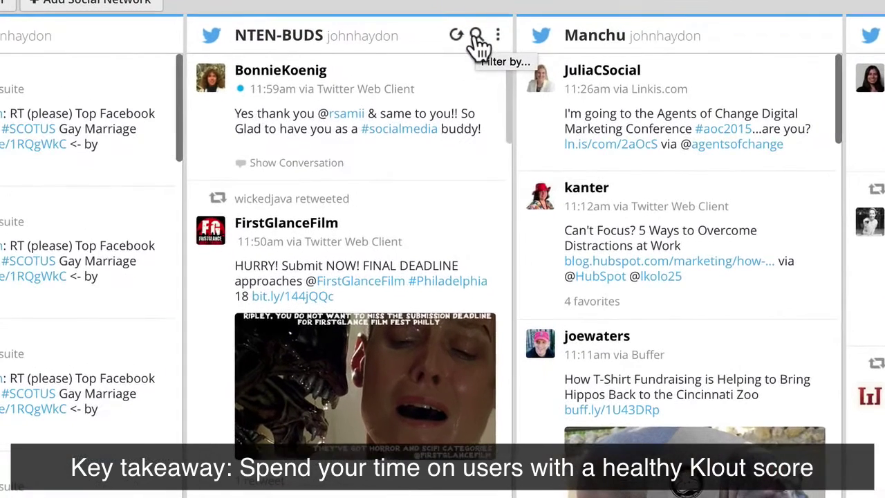
{"action": "left_click", "coordinate": [483, 102]}
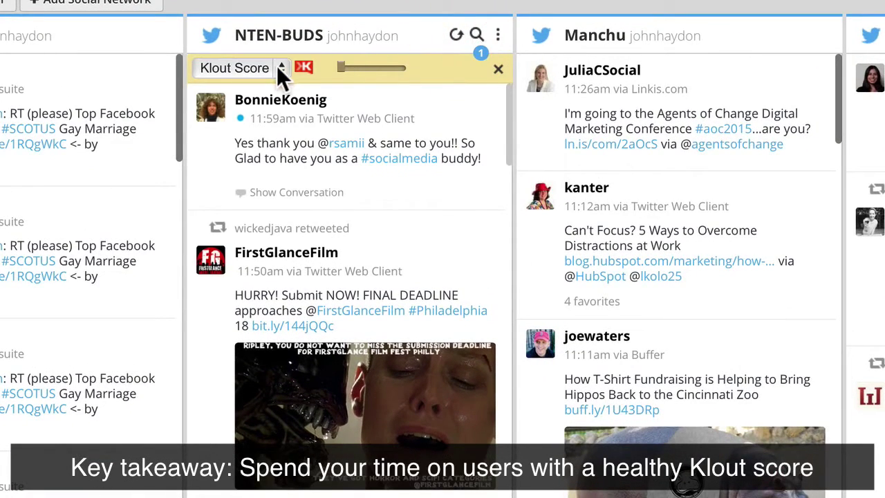
{"action": "left_click", "coordinate": [279, 67]}
{"action": "left_click", "coordinate": [259, 49]}
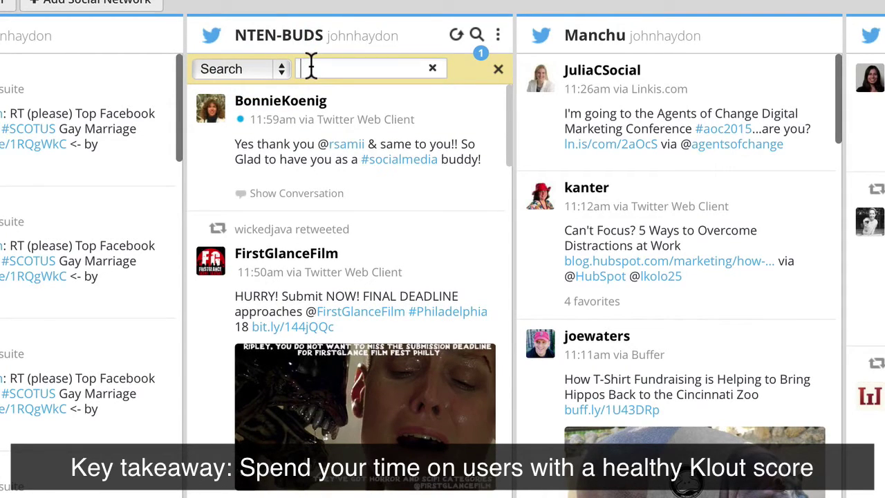
{"action": "type", "text": "facebook"}
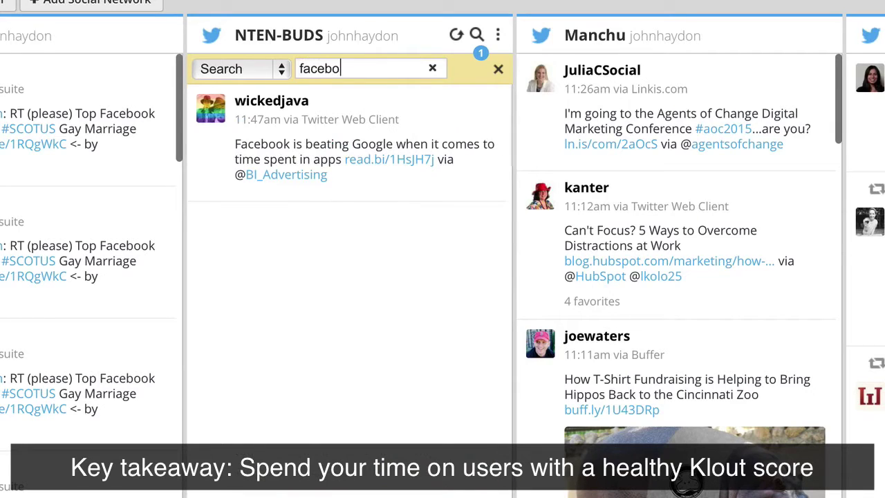
Step: Set the NTEN-BUDS Klout filter to 43 or higher and refresh the Scheduled stream
{"action": "left_click", "coordinate": [263, 68]}
{"action": "left_click", "coordinate": [263, 93]}
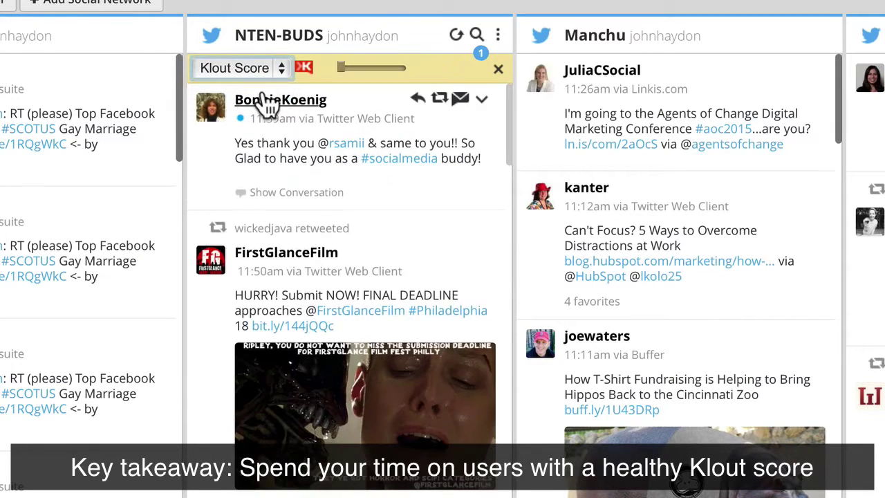
{"action": "left_click_drag", "start_coordinate": [341, 66], "coordinate": [369, 70]}
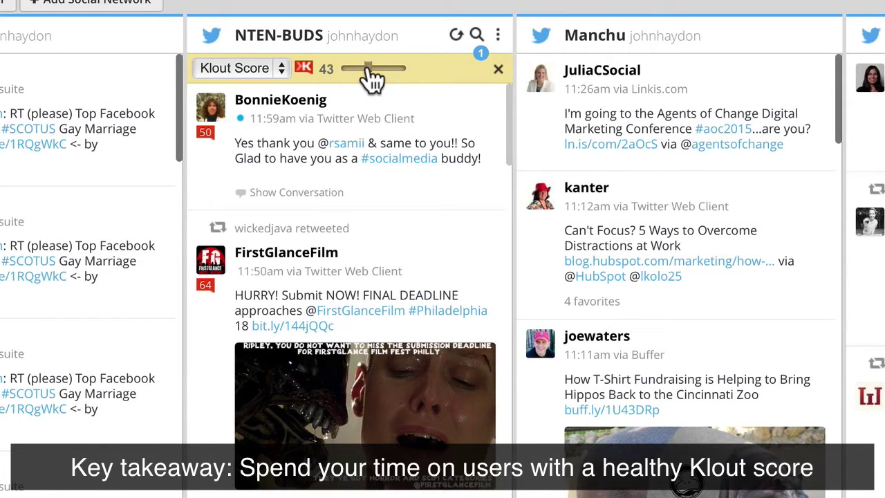
{"action": "left_click", "coordinate": [369, 71]}
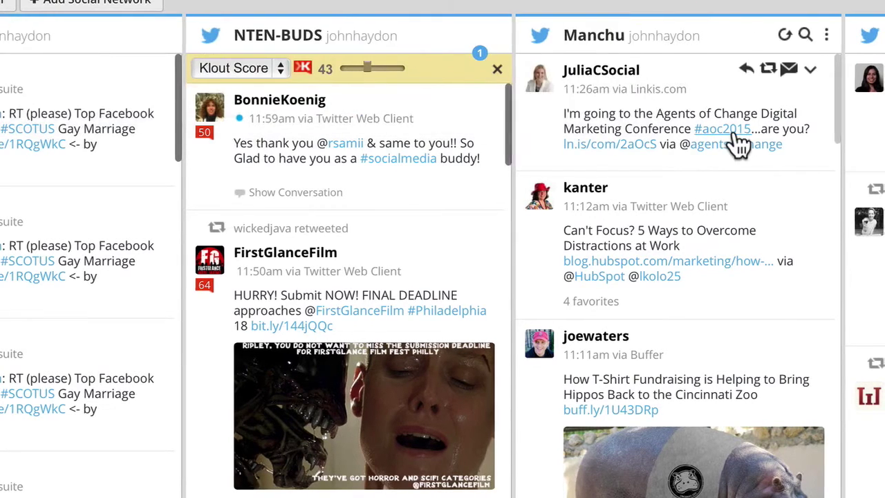
{"action": "scroll", "coordinate": [739, 142], "scroll_direction": "right", "scroll_amount": 10}
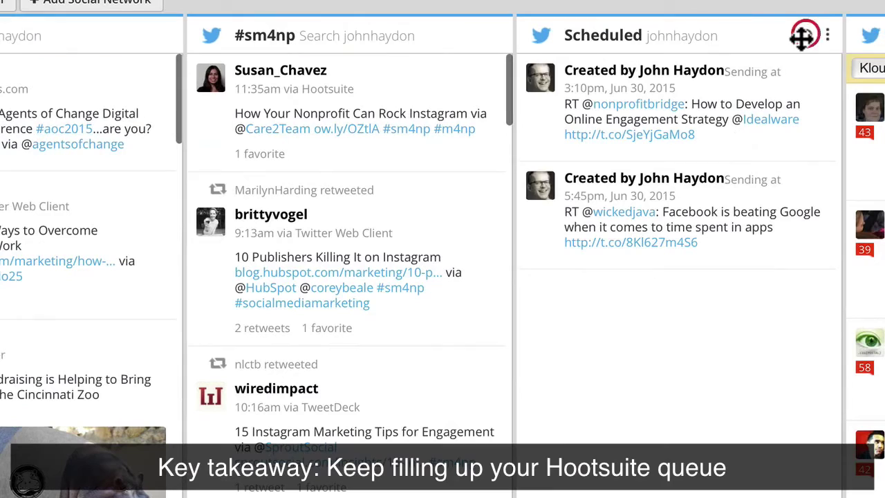
{"action": "left_click", "coordinate": [804, 38]}
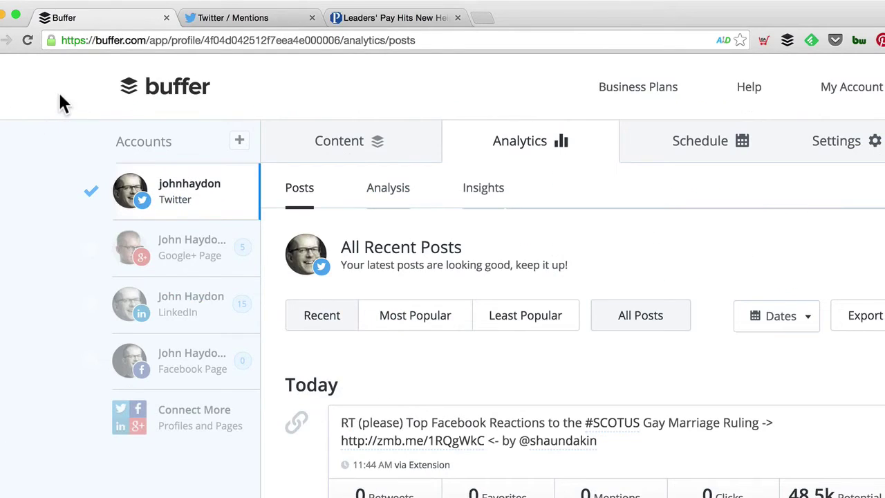
Step: Queue the 'Leaders' Pay Hits New Heights at Big N.Y. Arts Institutions' article via the Buffer extension
{"action": "left_click", "coordinate": [321, 146]}
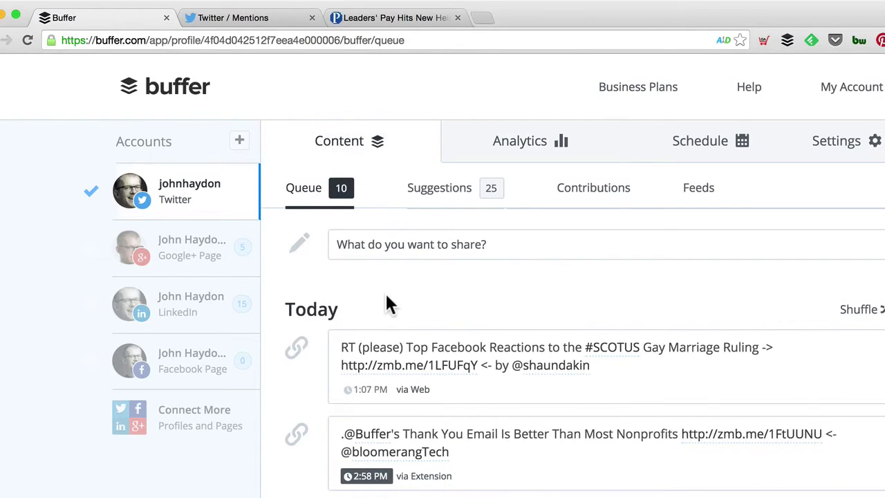
{"action": "left_click", "coordinate": [386, 18]}
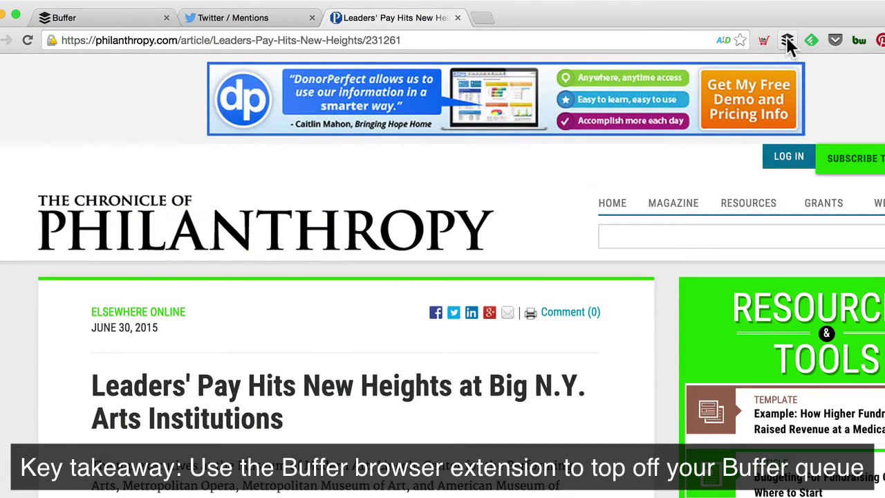
{"action": "left_click", "coordinate": [787, 40]}
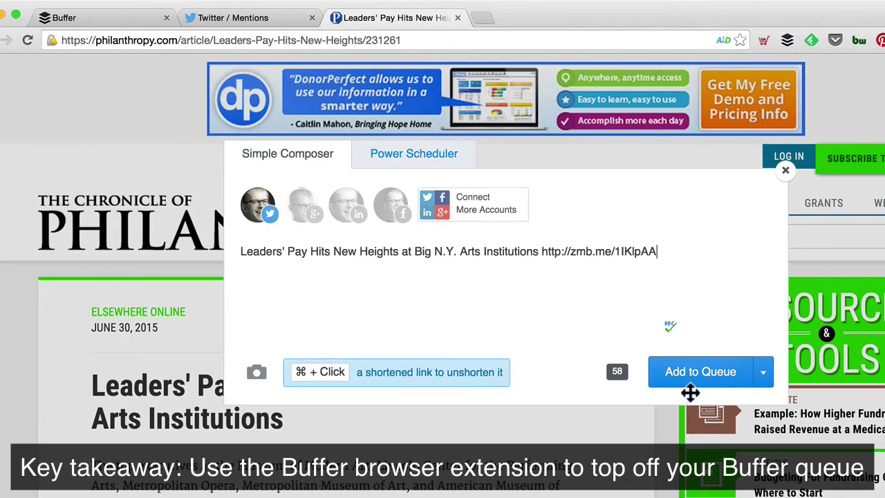
{"action": "left_click", "coordinate": [696, 379]}
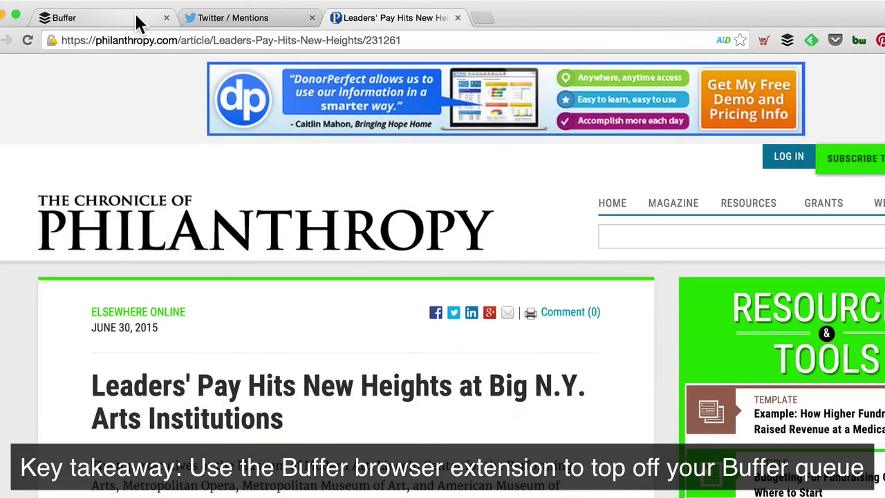
Step: View the Twitter schedule's Every Sun, Every Tue/Thu and Every Mon/Wed/Fri posting times
{"action": "left_click", "coordinate": [137, 17]}
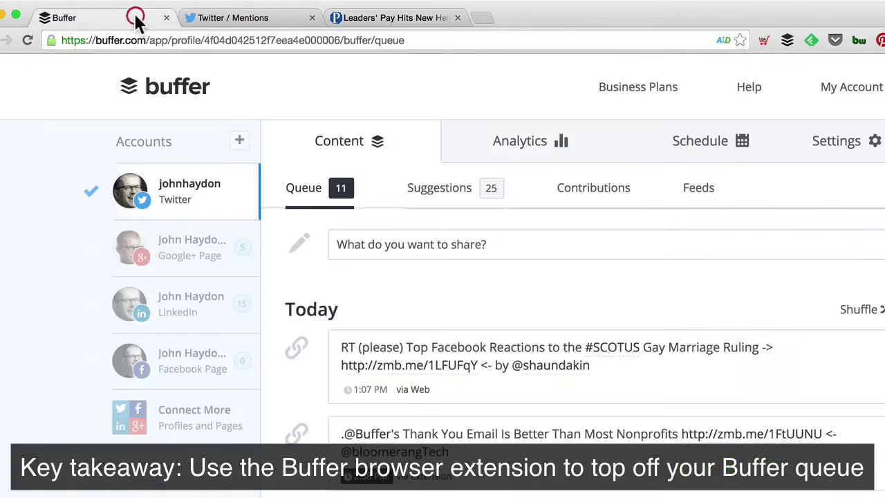
{"action": "left_click", "coordinate": [721, 145]}
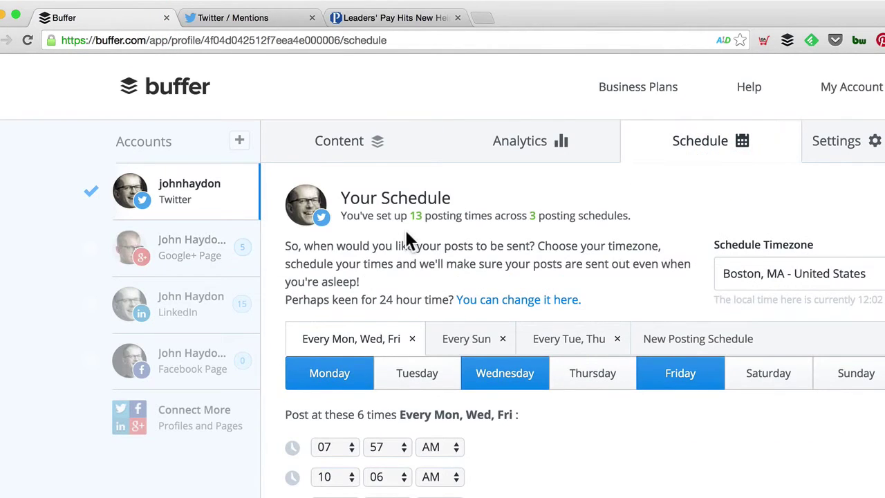
{"action": "scroll", "coordinate": [407, 233], "scroll_direction": "down", "scroll_amount": 2}
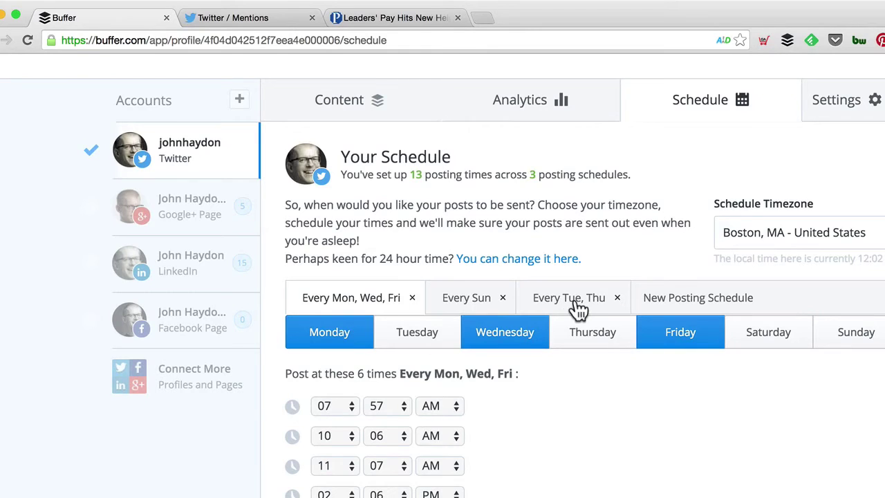
{"action": "left_click", "coordinate": [466, 304]}
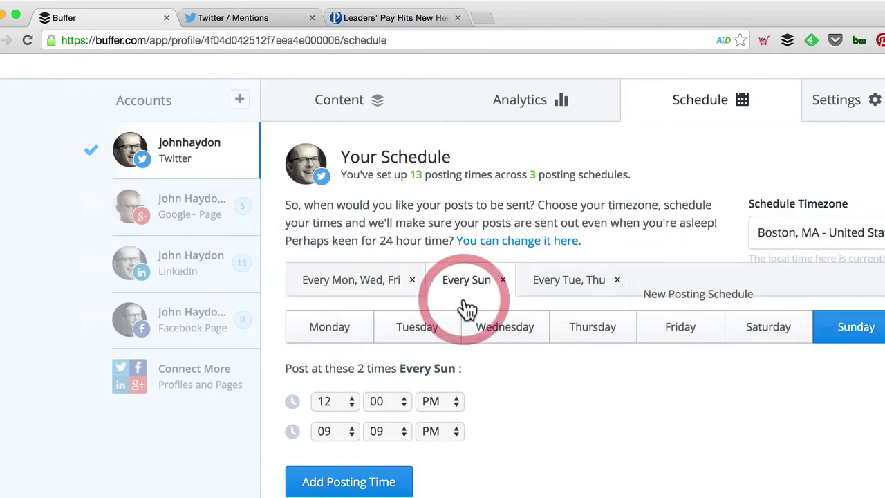
{"action": "left_click", "coordinate": [564, 308]}
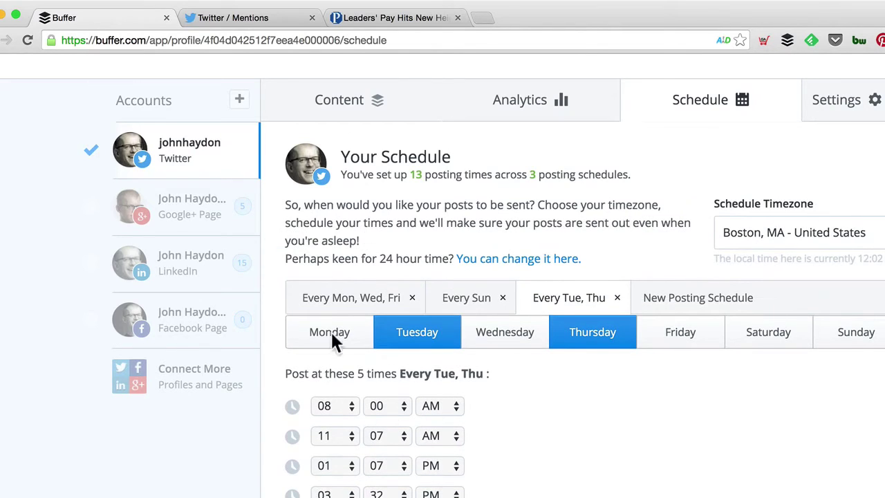
{"action": "left_click", "coordinate": [338, 304]}
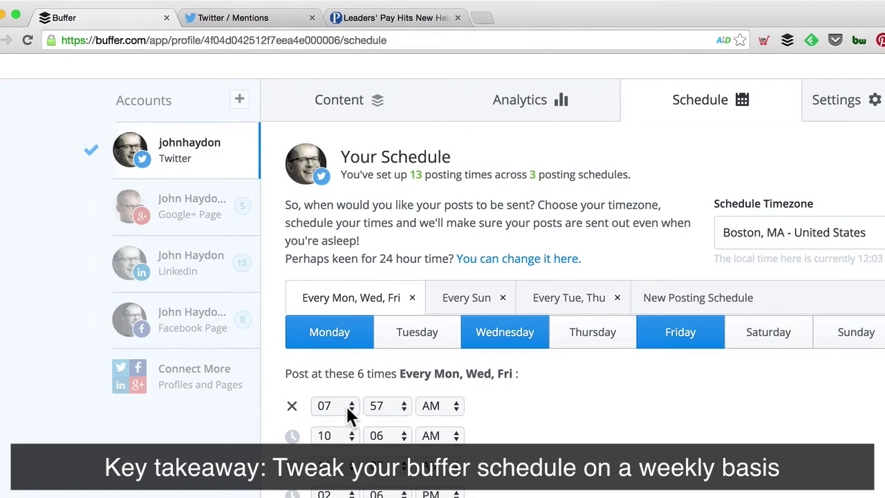
Step: Change the Mon/Wed/Fri times 10:06 AM to 09:16 AM and 02:06 PM to 01:14 PM
{"action": "left_click", "coordinate": [344, 435]}
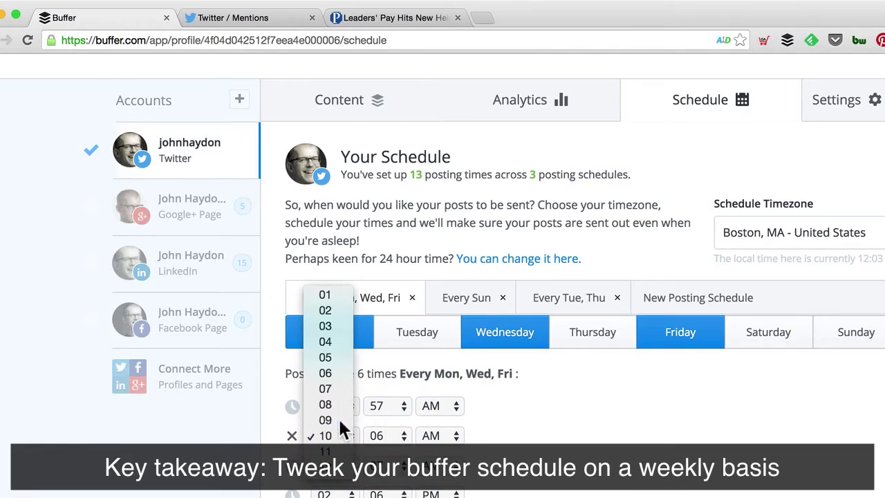
{"action": "left_click", "coordinate": [339, 420]}
{"action": "left_click", "coordinate": [381, 436]}
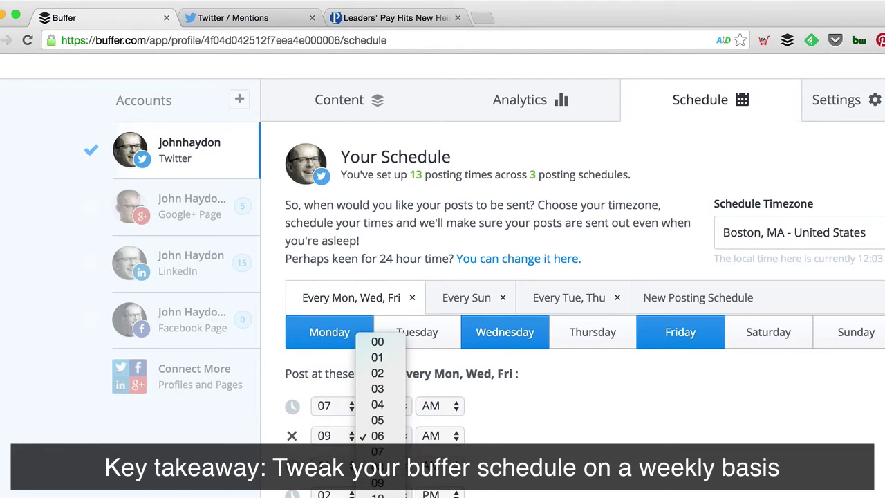
{"action": "left_click", "coordinate": [378, 482]}
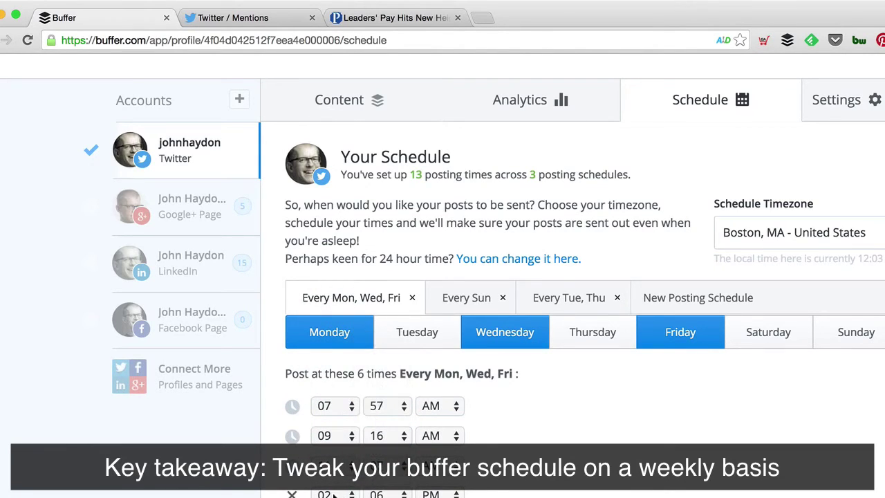
{"action": "left_click", "coordinate": [380, 495]}
{"action": "left_click", "coordinate": [378, 494]}
{"action": "left_click", "coordinate": [332, 494]}
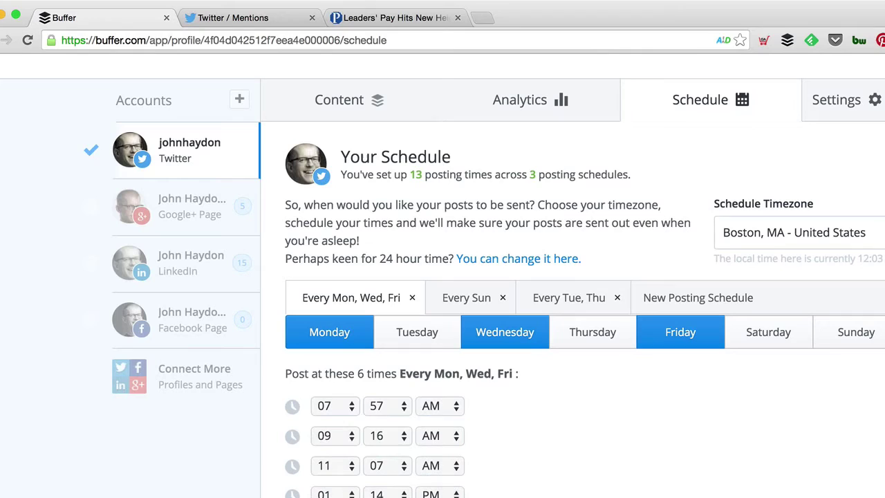
{"action": "left_click", "coordinate": [384, 405]}
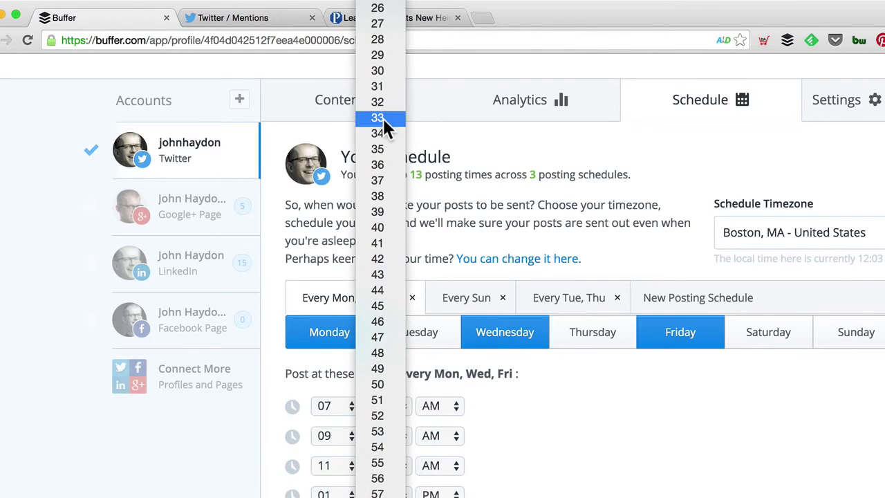
{"action": "key", "text": "Escape"}
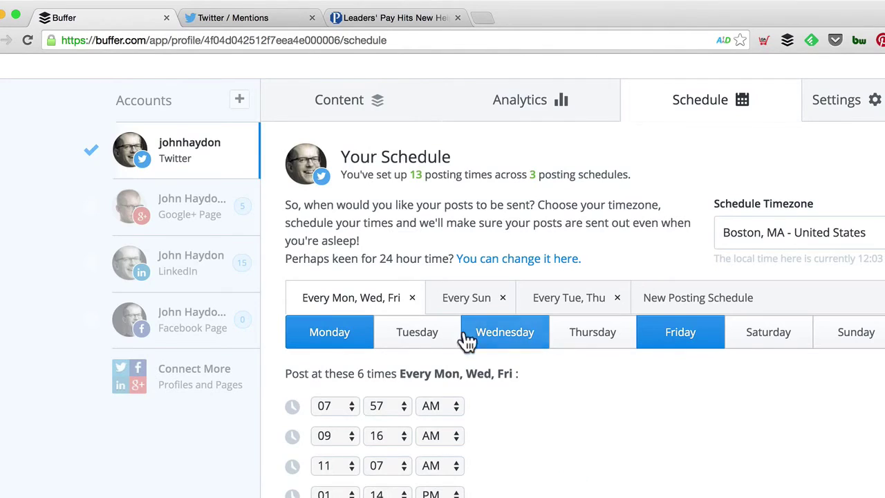
Step: Delete the 12:00 PM slot from the Every Sun schedule, keeping only 09:09 PM
{"action": "left_click", "coordinate": [484, 297]}
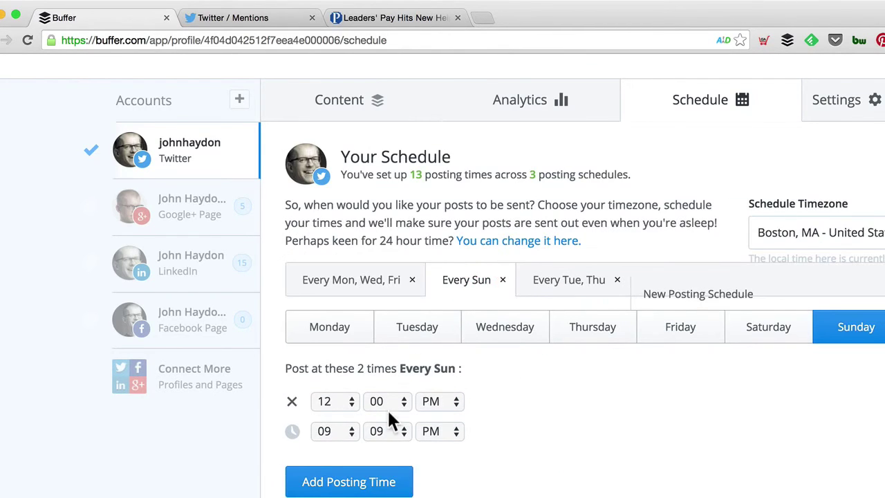
{"action": "mouse_move", "coordinate": [331, 402]}
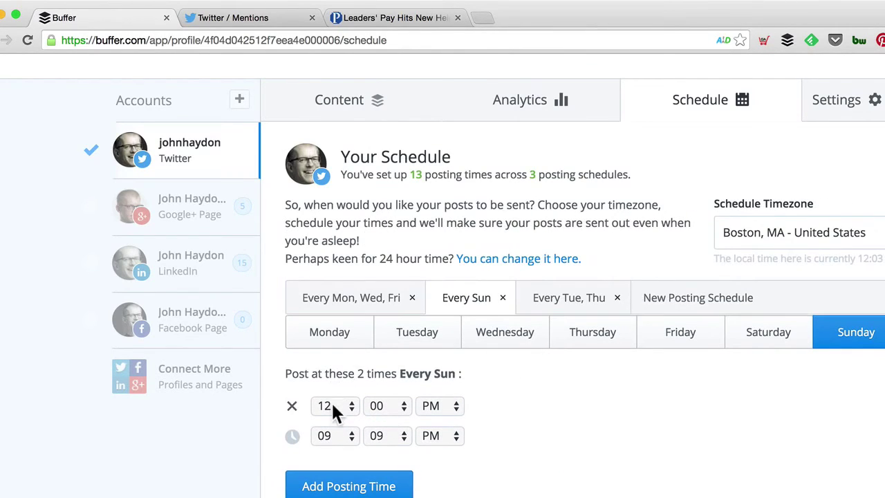
{"action": "left_click", "coordinate": [291, 407]}
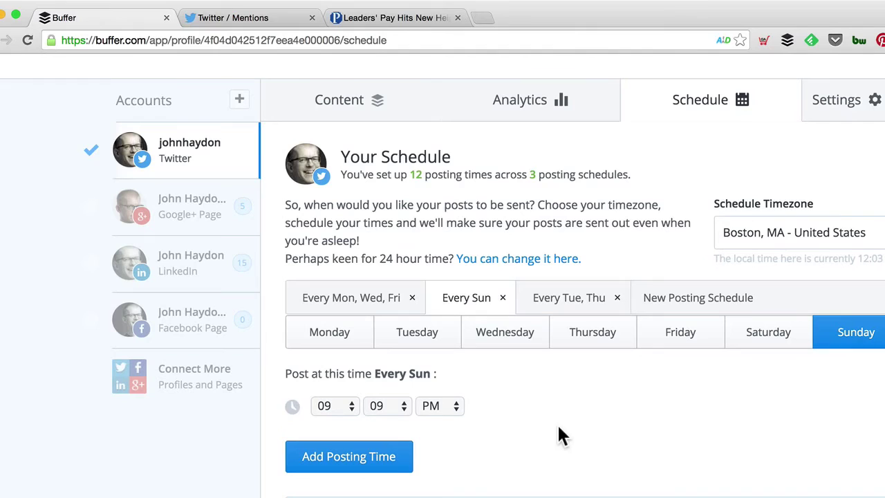
{"action": "mouse_move", "coordinate": [557, 408]}
Step: Open Analytics Posts and sort the past 30 days' posts by Most Retweets
{"action": "left_click", "coordinate": [429, 103]}
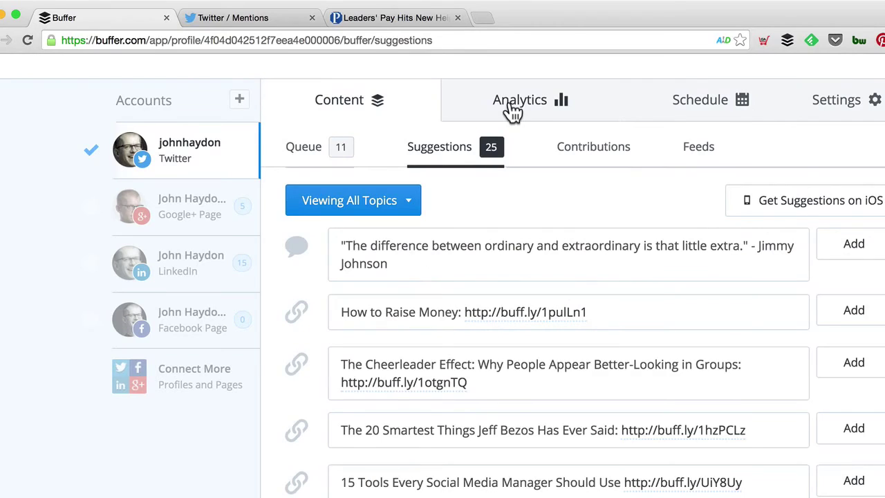
{"action": "left_click", "coordinate": [513, 111]}
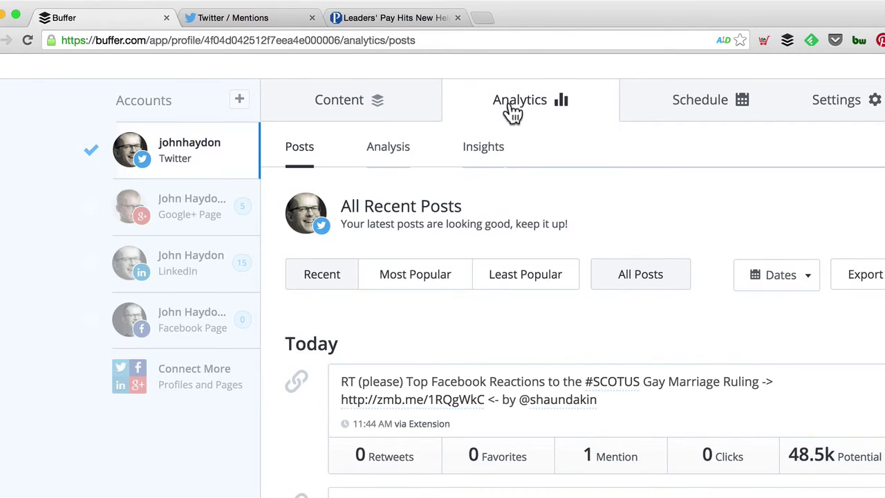
{"action": "left_click", "coordinate": [417, 277]}
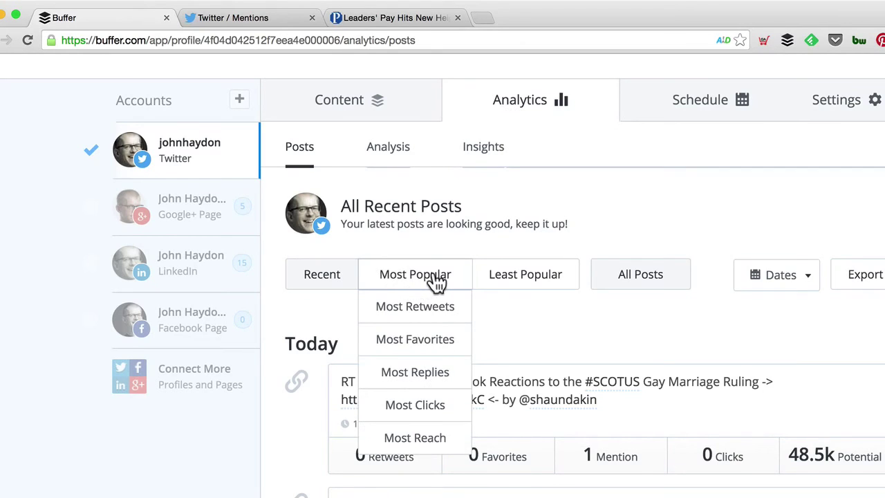
{"action": "left_click", "coordinate": [400, 308]}
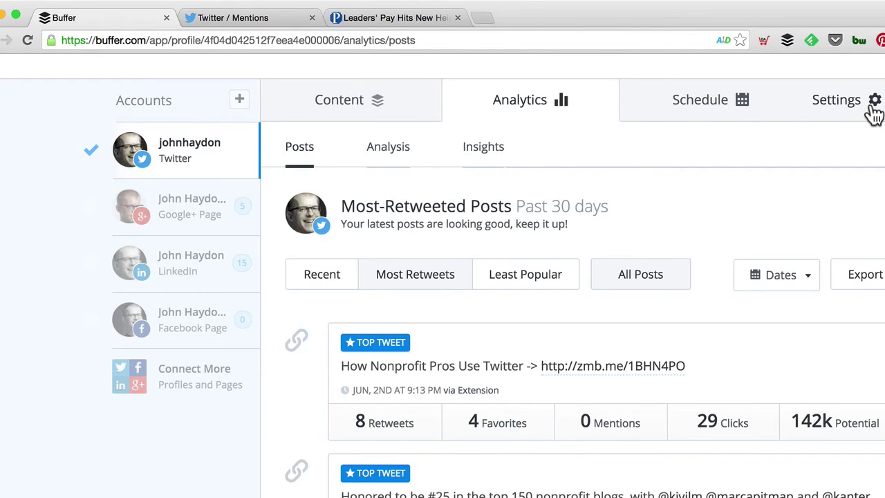
{"action": "left_click", "coordinate": [415, 280]}
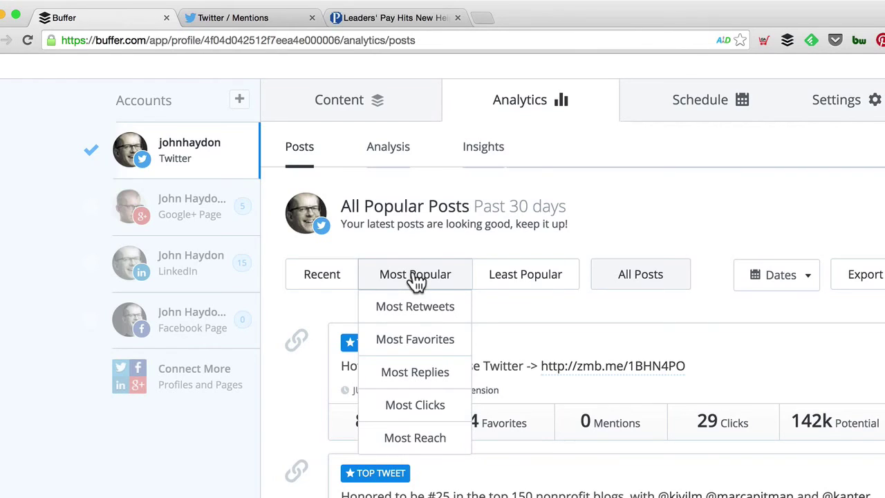
{"action": "left_click", "coordinate": [414, 310]}
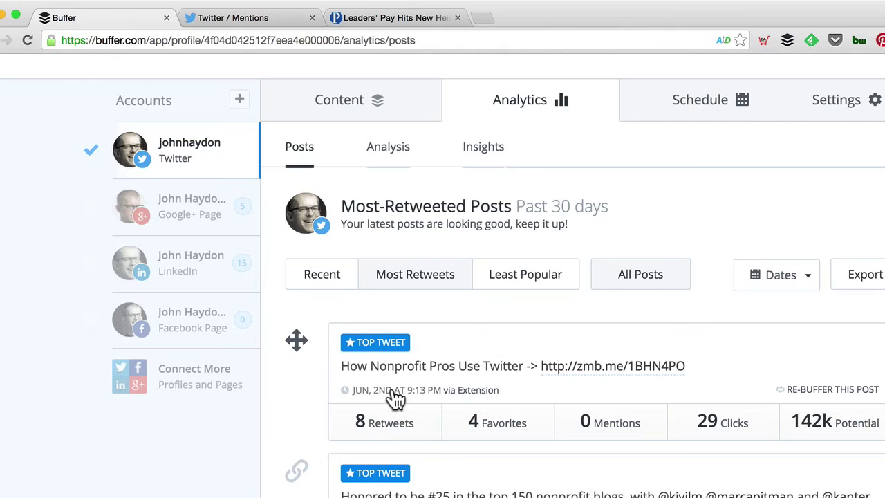
Step: Re-Buffer the top-retweeted 'How Nonprofit Pros Use Twitter' post and add it to the Twitter queue
{"action": "left_click", "coordinate": [820, 391]}
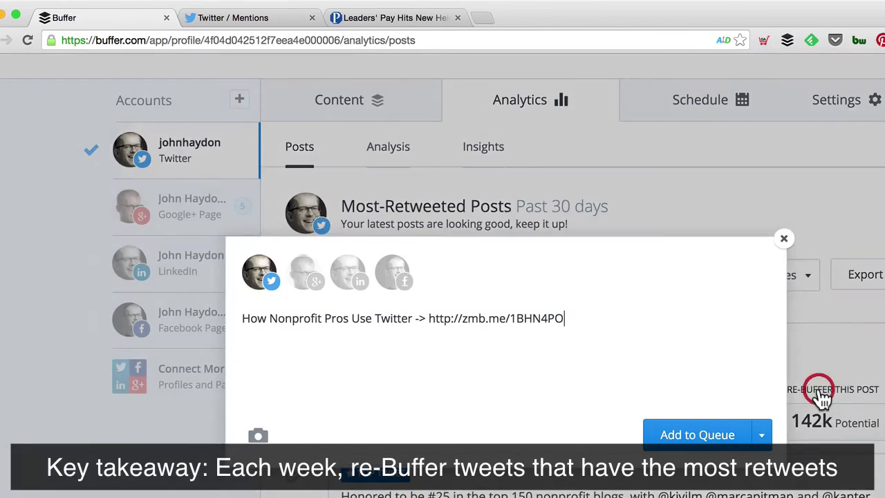
{"action": "key", "text": "ctrl+Return"}
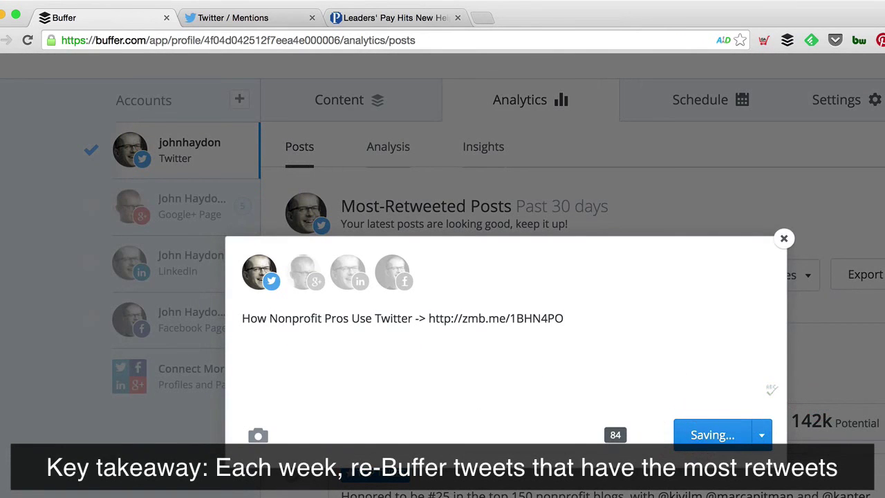